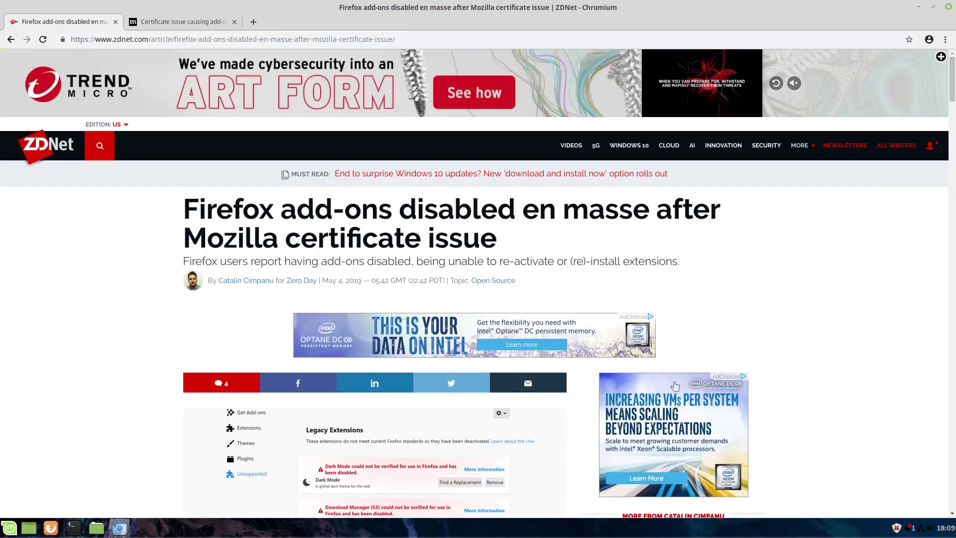
Step: Skim the ZDNet article on the add-ons issue, switch to Firefox with the terminal out of the way, and open the Add-ons Manager
scroll(583, 241, "down", 3)
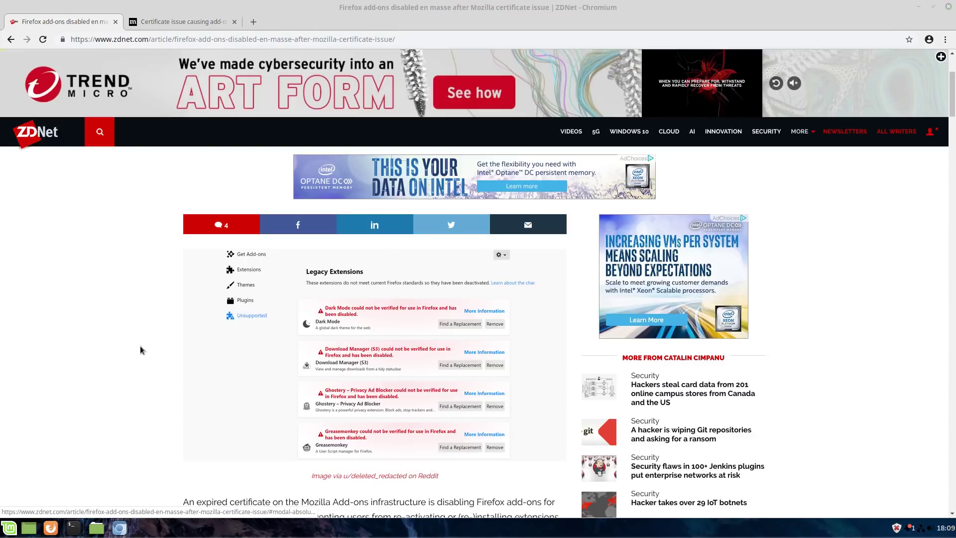
left_click(73, 527)
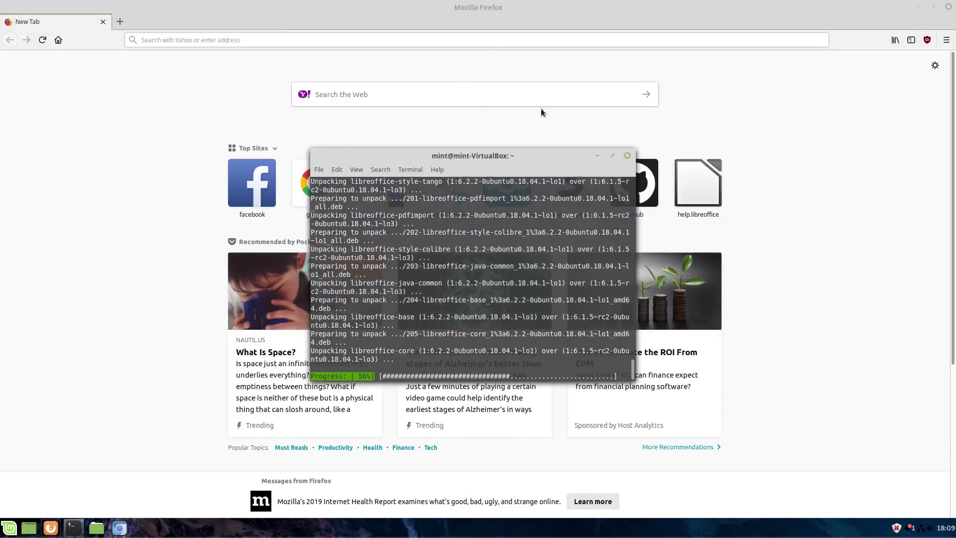
left_click(597, 155)
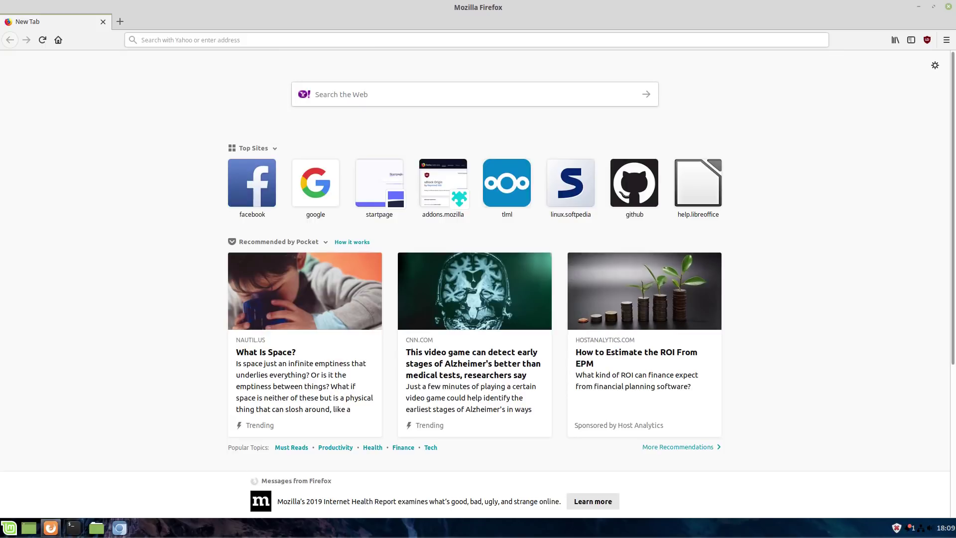
left_click(946, 40)
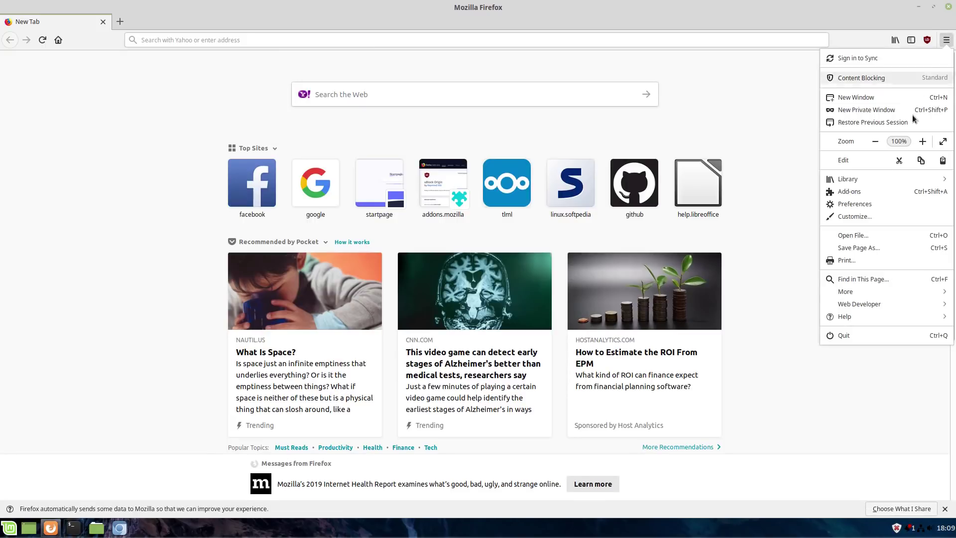
left_click(876, 192)
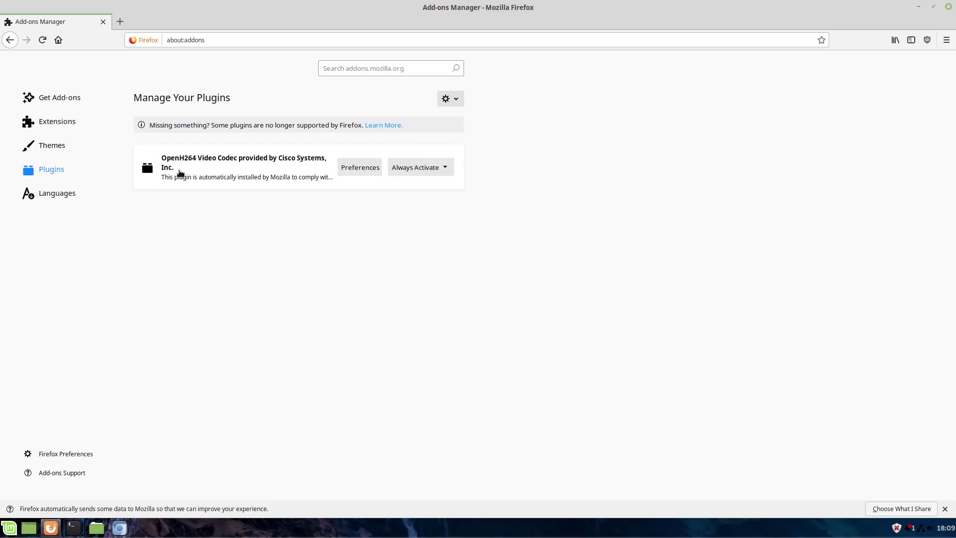
Step: Check the help page about unsupported plugins, close it, and show the list of installed extensions
left_click(389, 125)
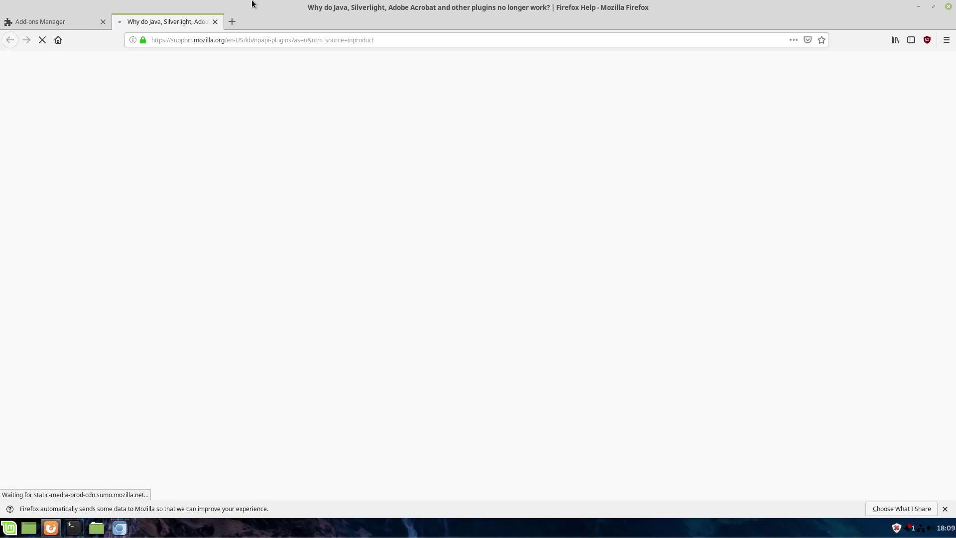
left_click(215, 21)
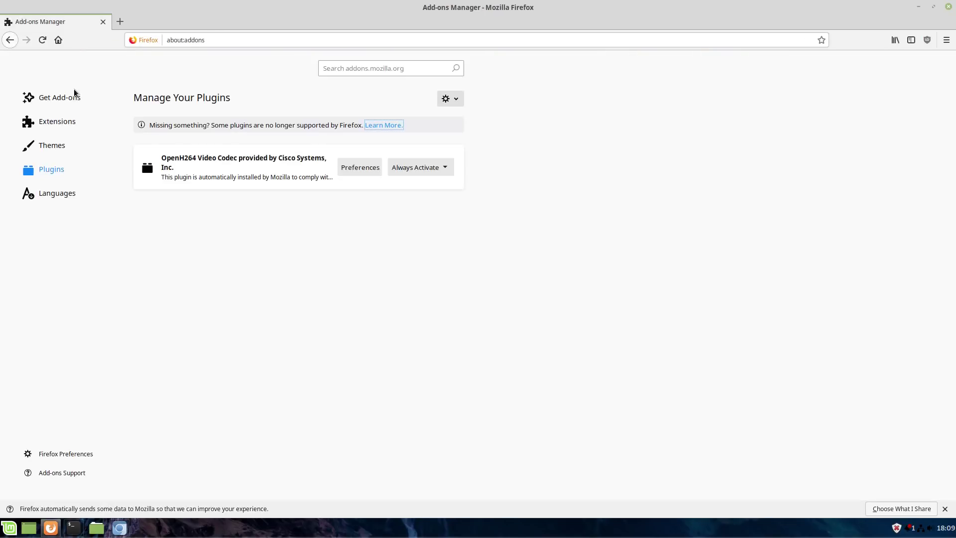
left_click(57, 125)
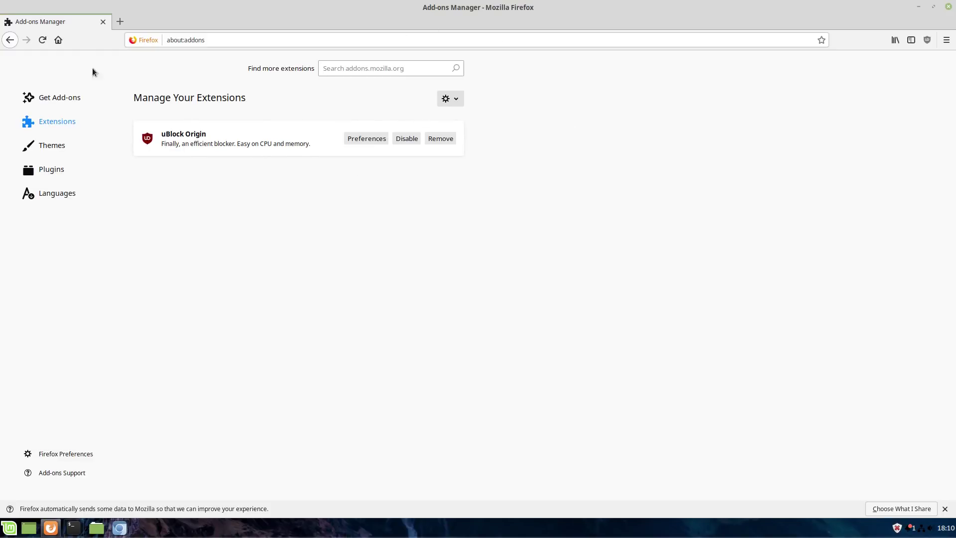
left_click(53, 99)
left_click(49, 123)
Step: Search the add-ons site for "noscript" and open the NoScript Security Suite page
left_click(383, 74)
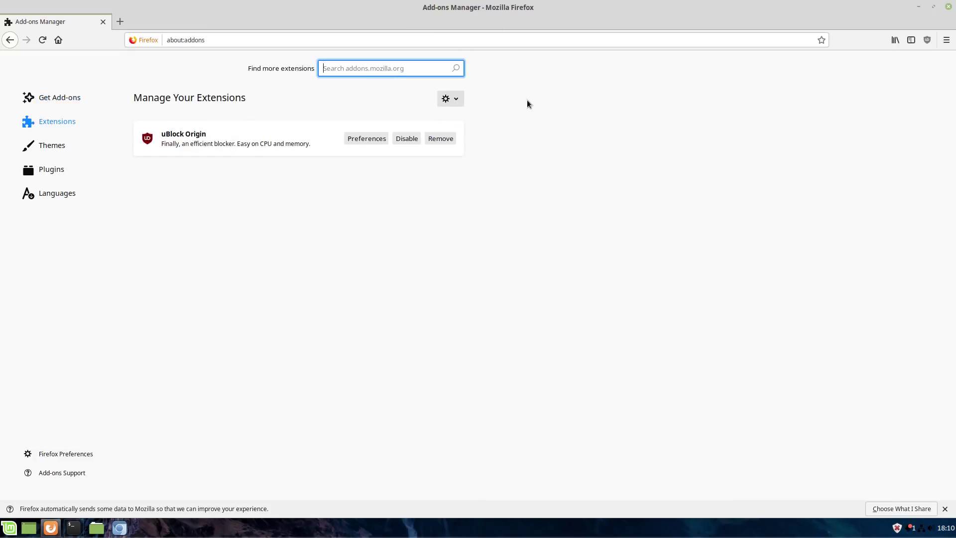
type("noscript")
key("Return")
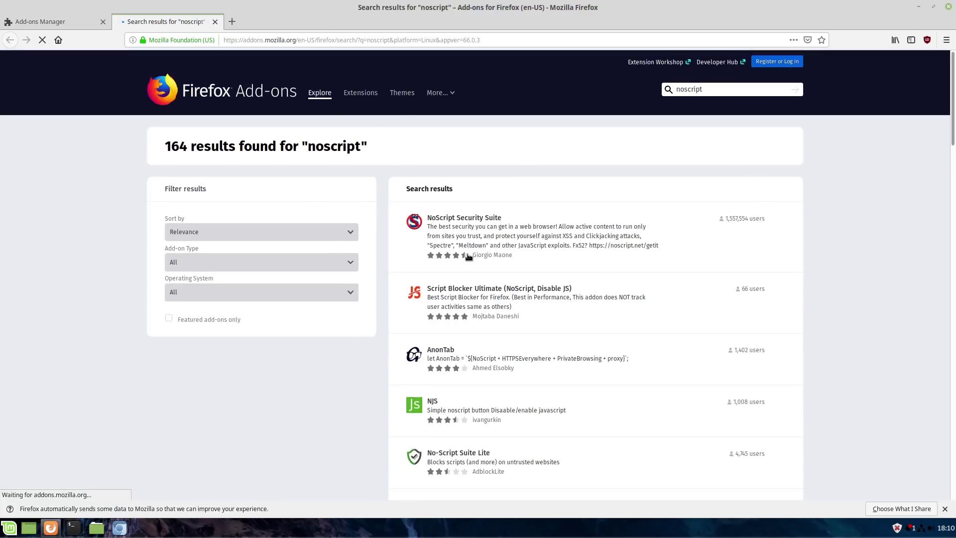
left_click(465, 217)
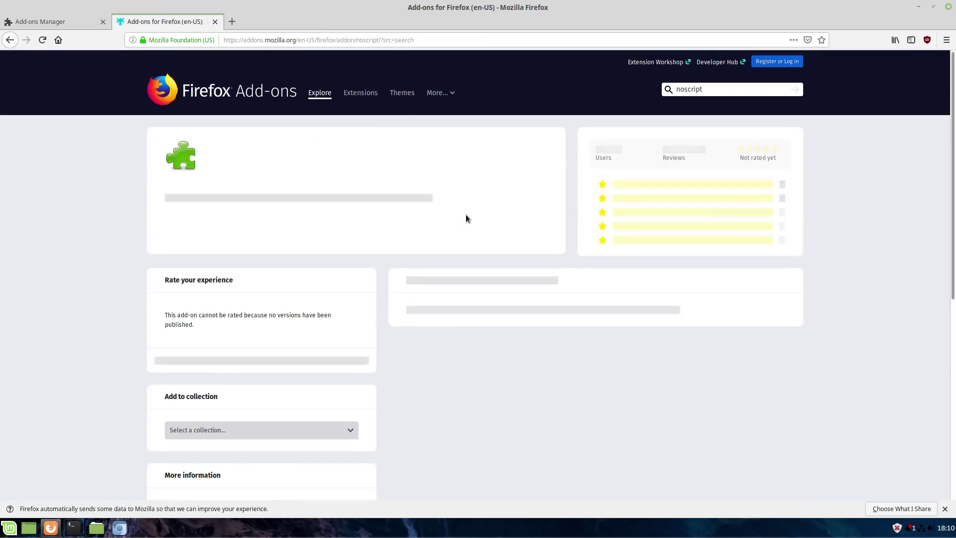
Step: Add the NoScript extension to Firefox, accepting its requested permissions and dismissing the installation notice
left_click(534, 261)
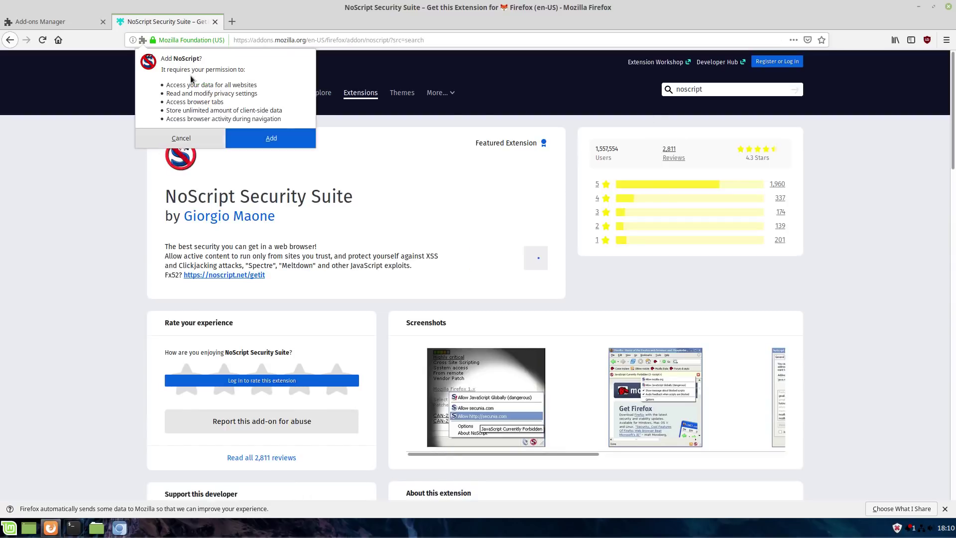
left_click(260, 139)
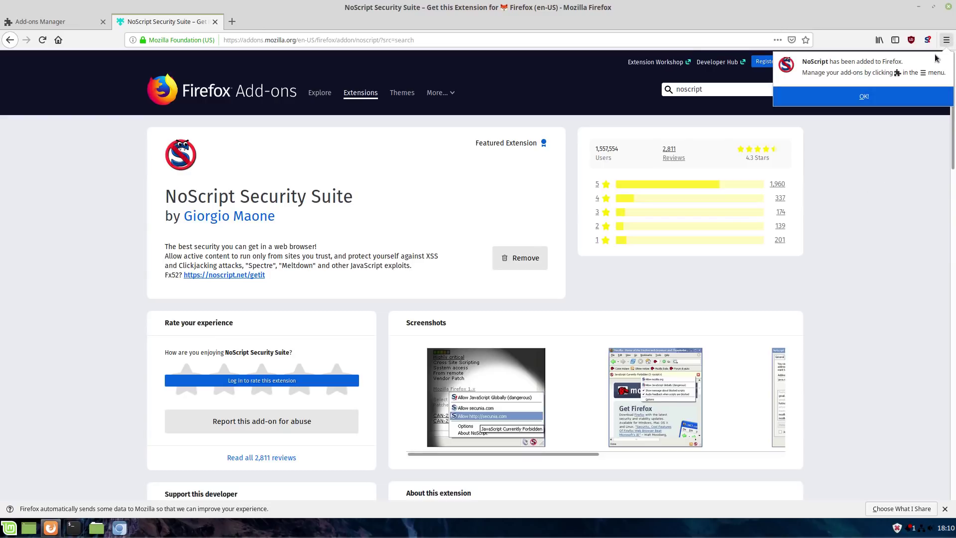
left_click(863, 97)
left_click(947, 40)
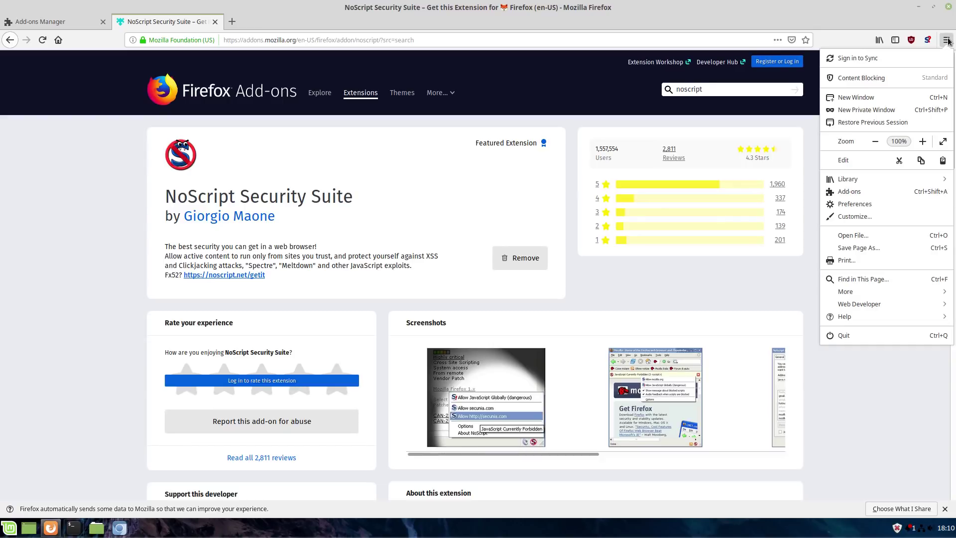
key("Escape")
Step: Open about:config in a new tab, accepting the risk warning, and filter the preferences by "xpinstall"
left_click(232, 22)
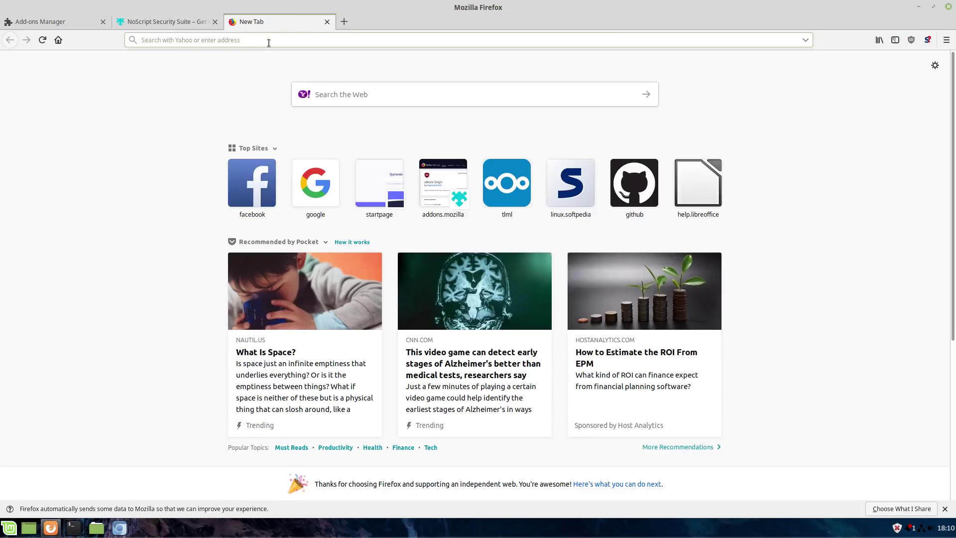
type("about:")
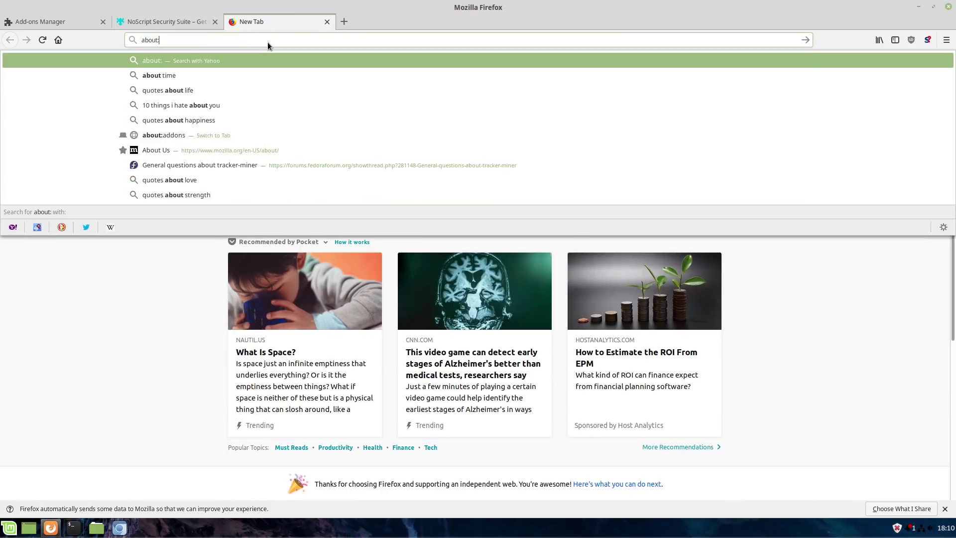
type("config")
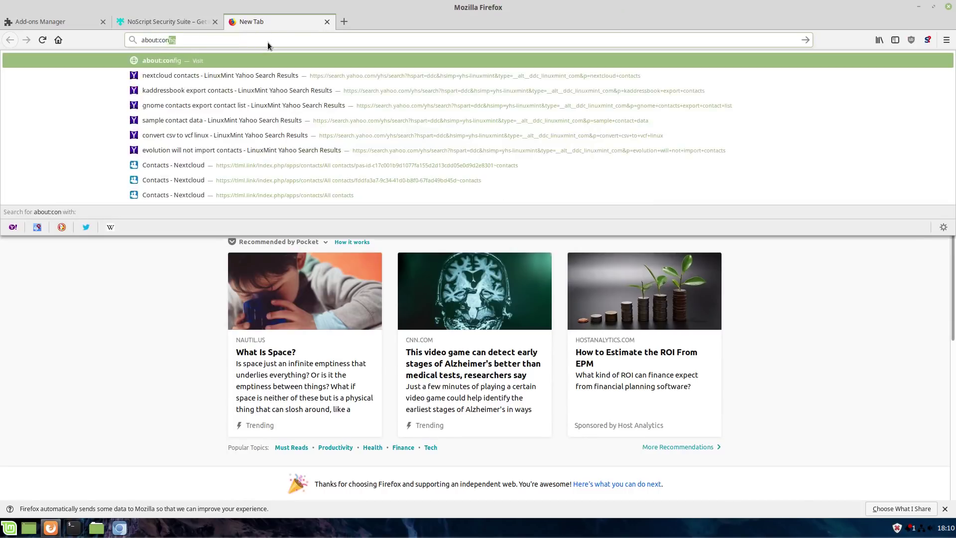
key("Return")
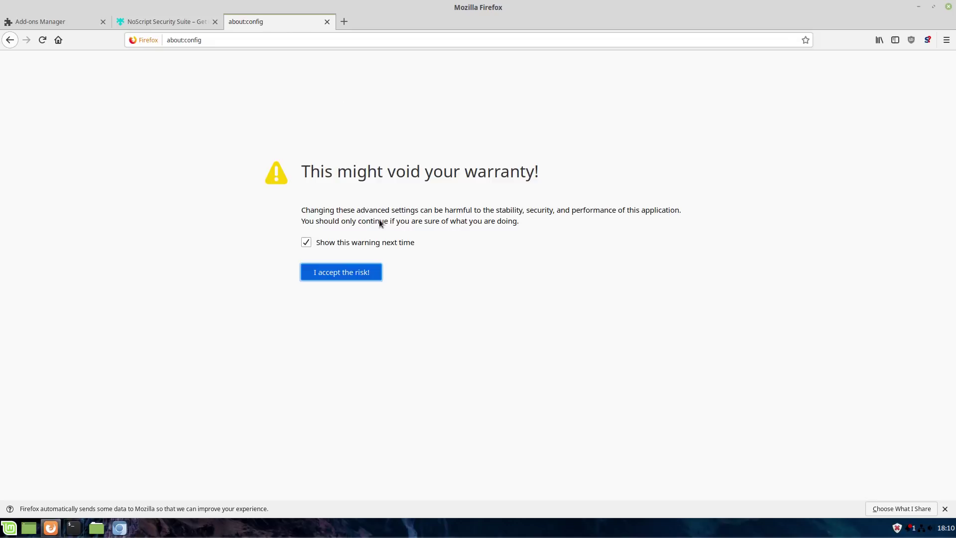
left_click(364, 271)
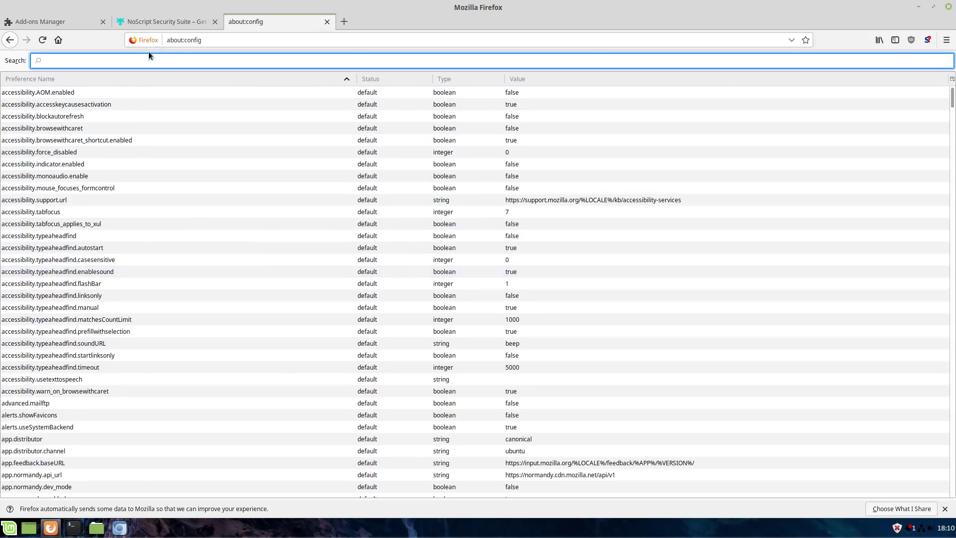
type("xpinstall")
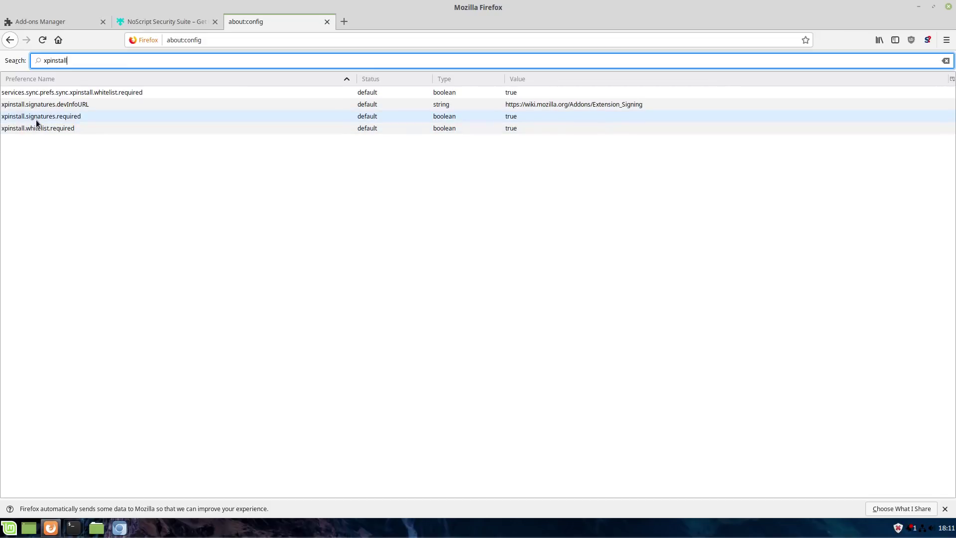
Step: Set xpinstall.signatures.required to false and back to true, and return from about:config to the Add-ons Manager
double_click(532, 115)
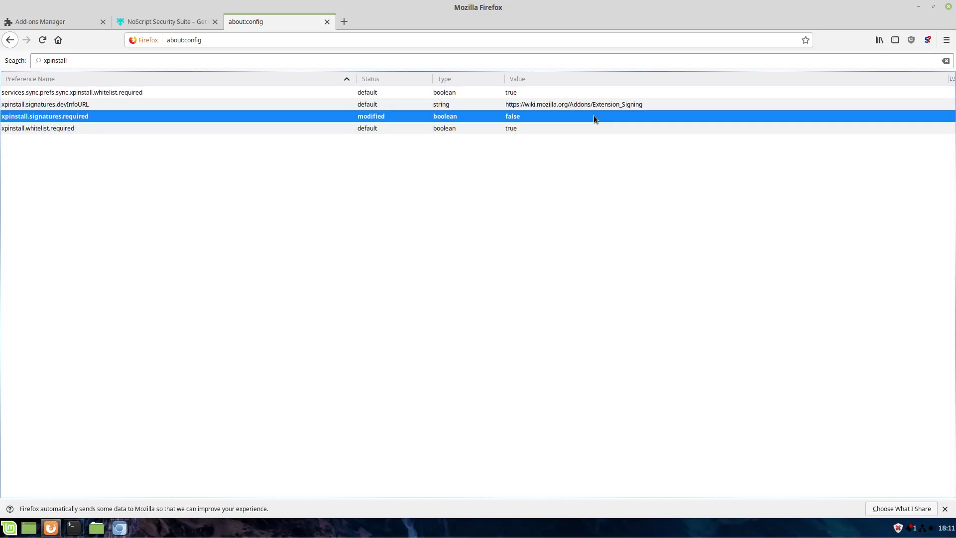
double_click(593, 115)
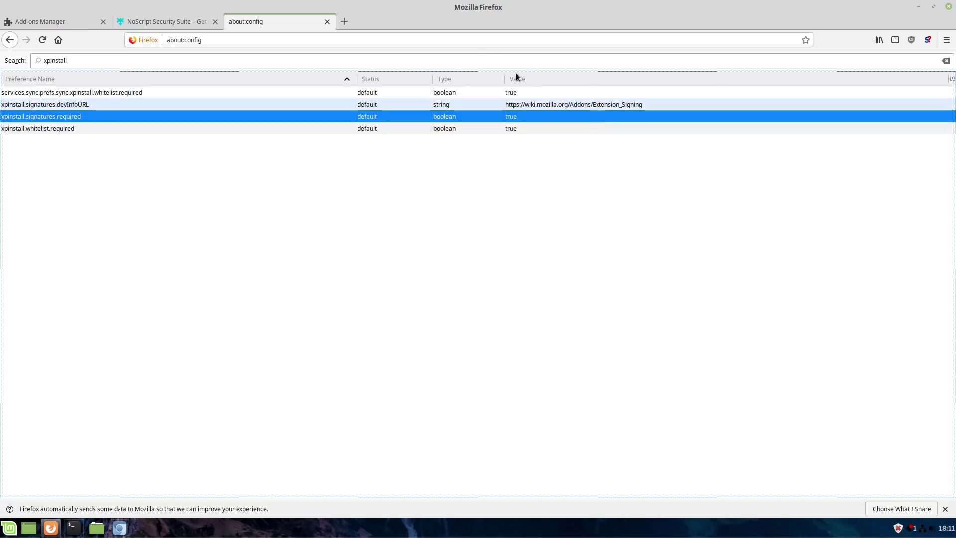
left_click(328, 22)
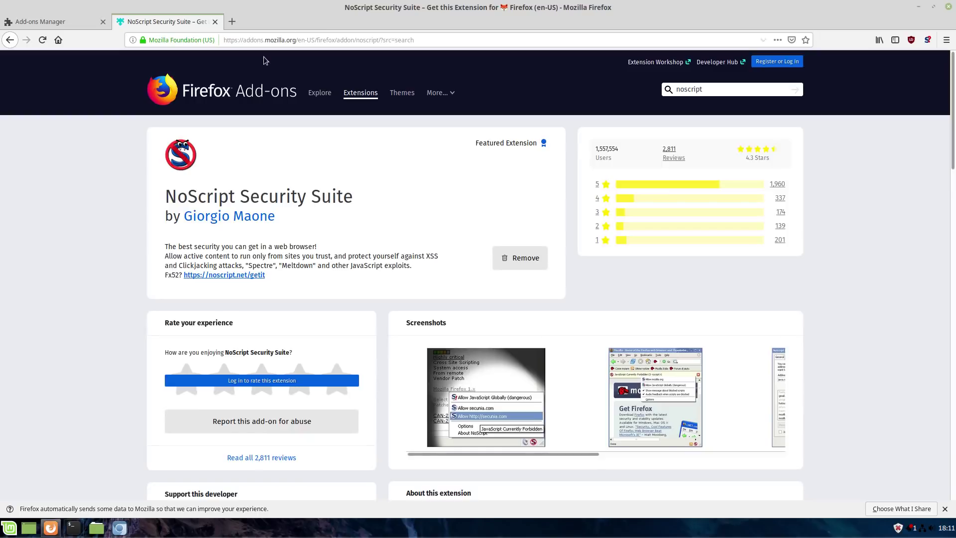
left_click(78, 25)
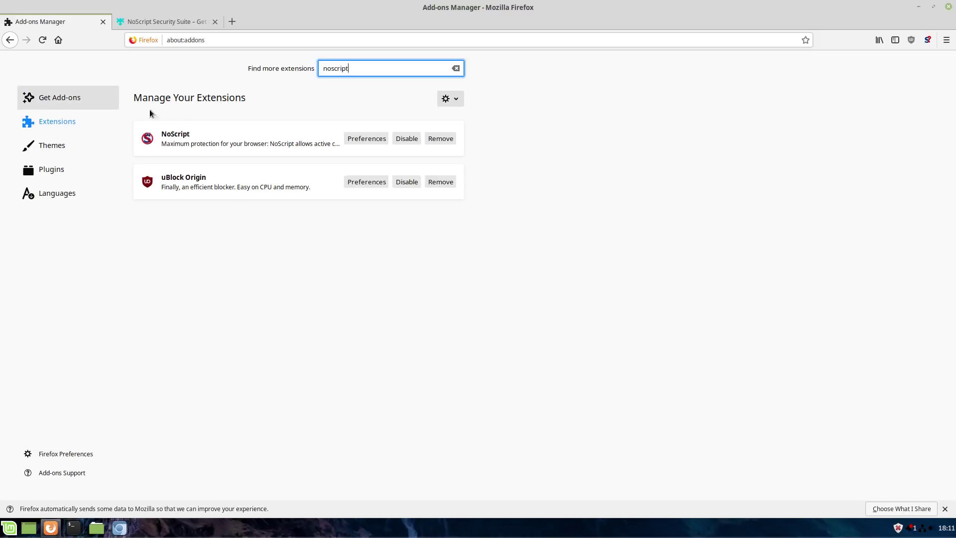
Step: In the Privacy & Security preferences, switch sending technical and interaction data to Mozilla off, back on, and off again
left_click(947, 41)
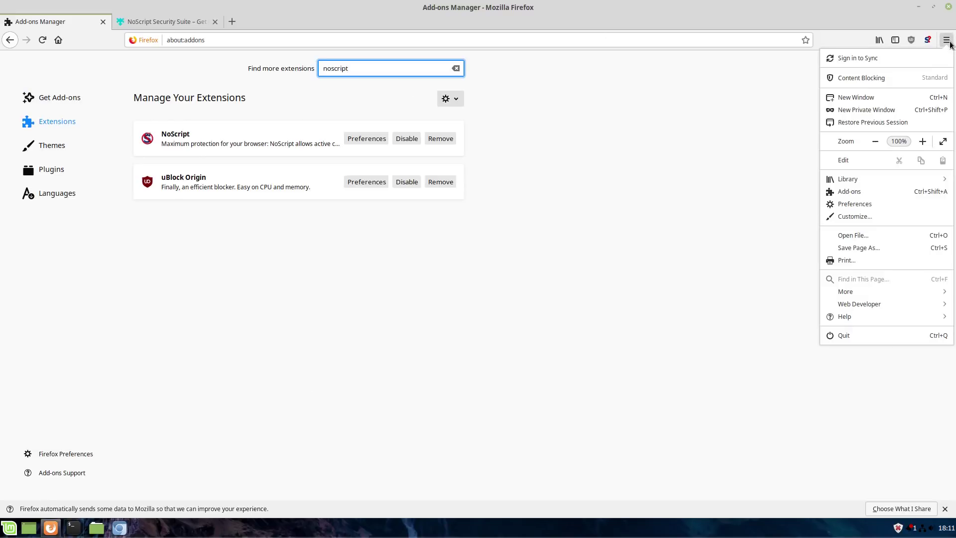
left_click(871, 207)
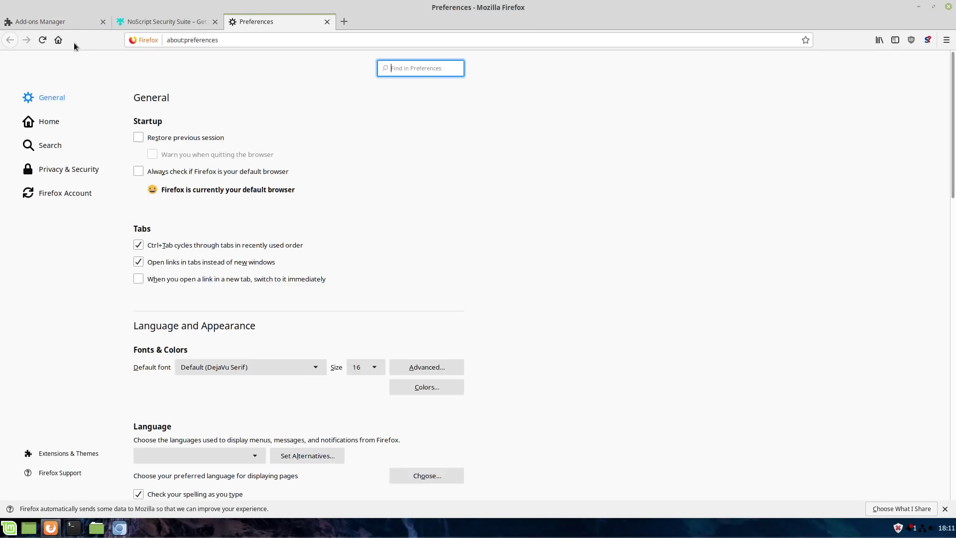
left_click(60, 172)
scroll(529, 207, "down", 10)
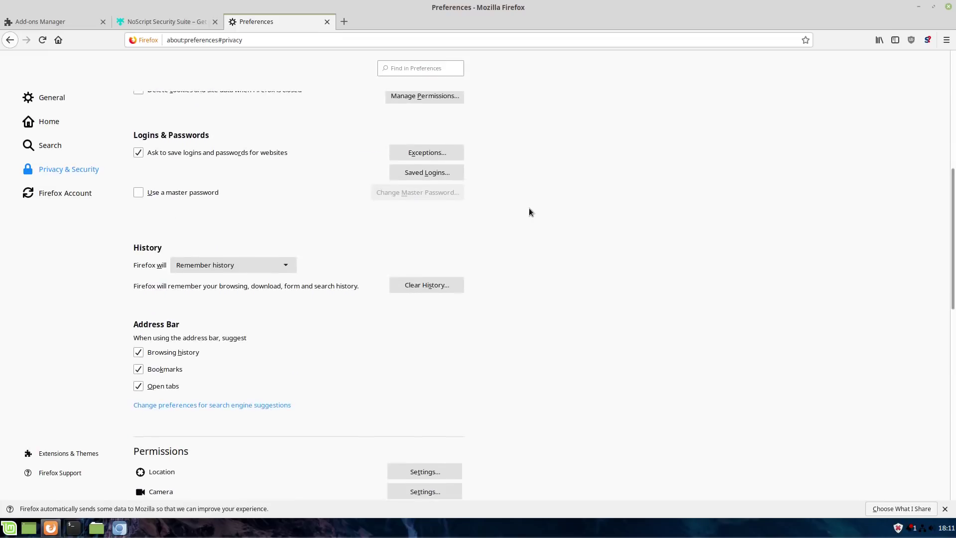
scroll(527, 215, "down", 8)
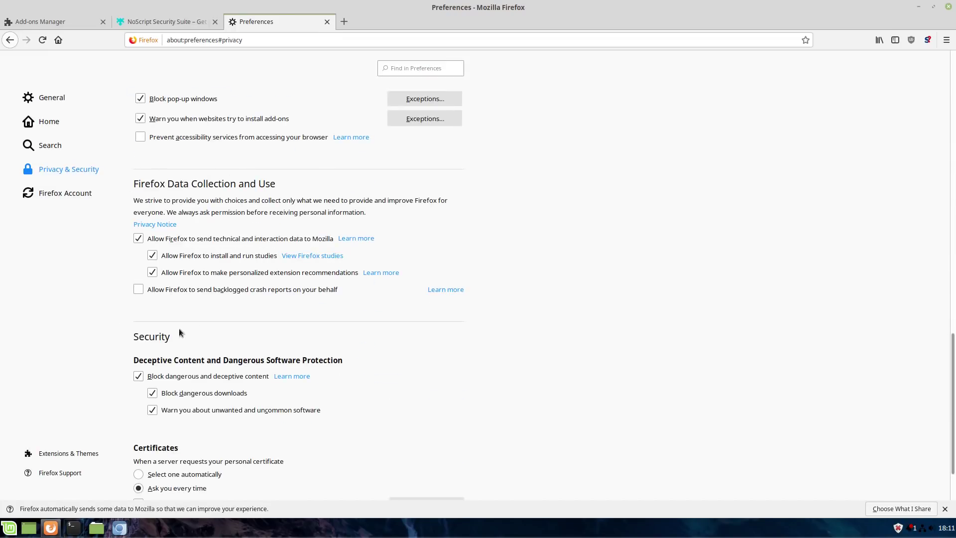
left_click(138, 241)
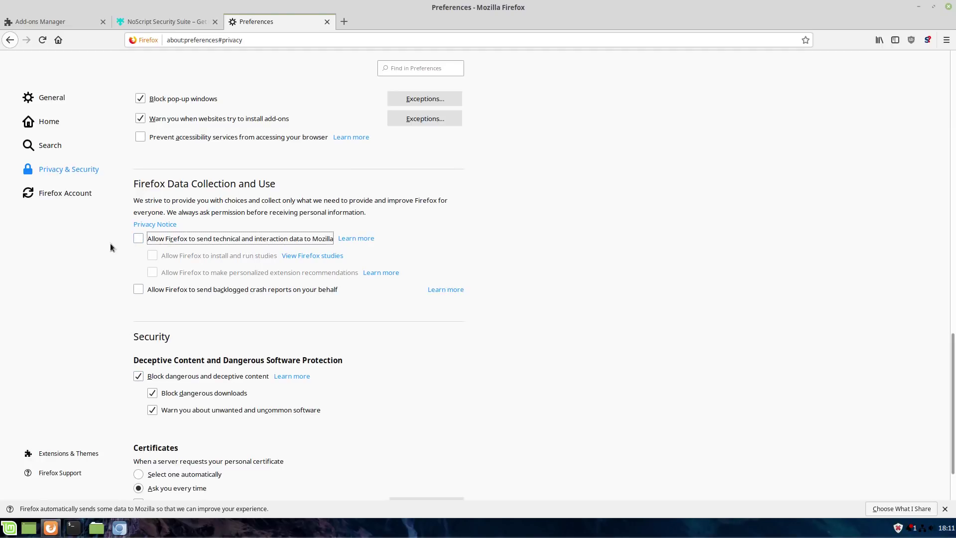
left_click(140, 237)
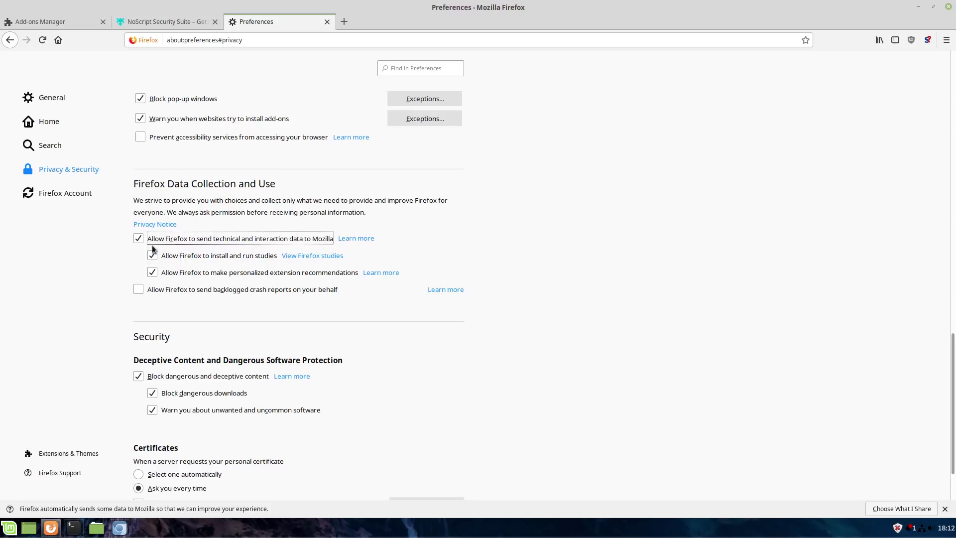
left_click(139, 239)
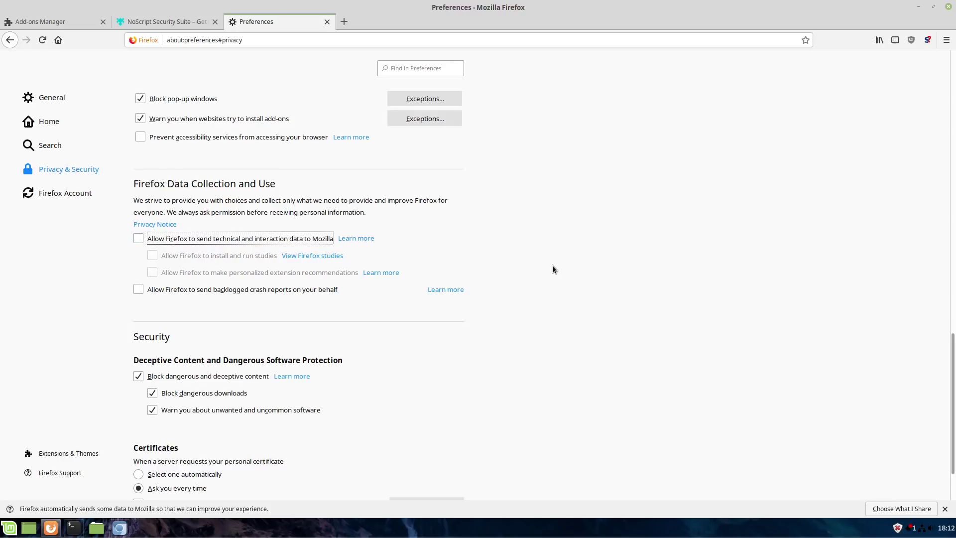
Step: Quit Firefox, closing all open tabs
scroll(542, 289, "down", 2)
scroll(537, 308, "up", 8)
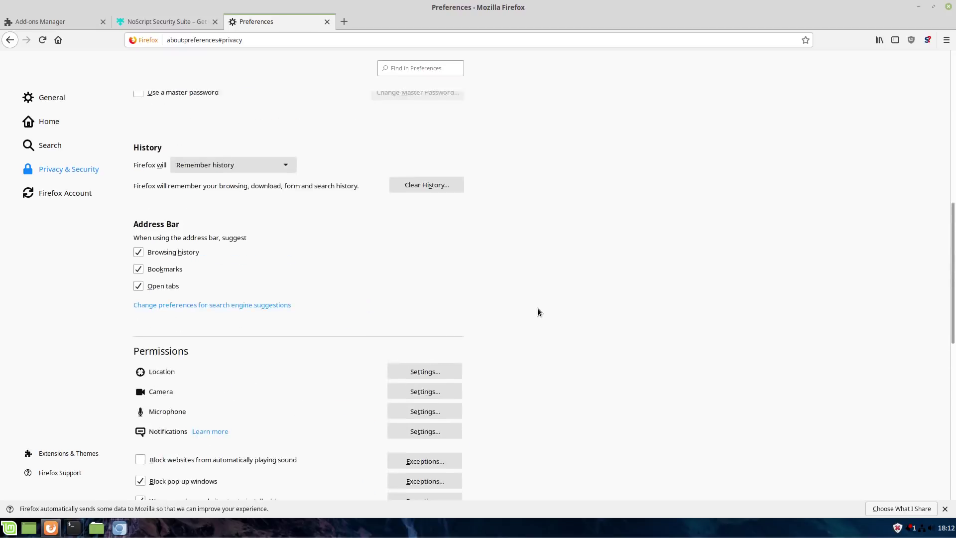
scroll(537, 309, "up", 4)
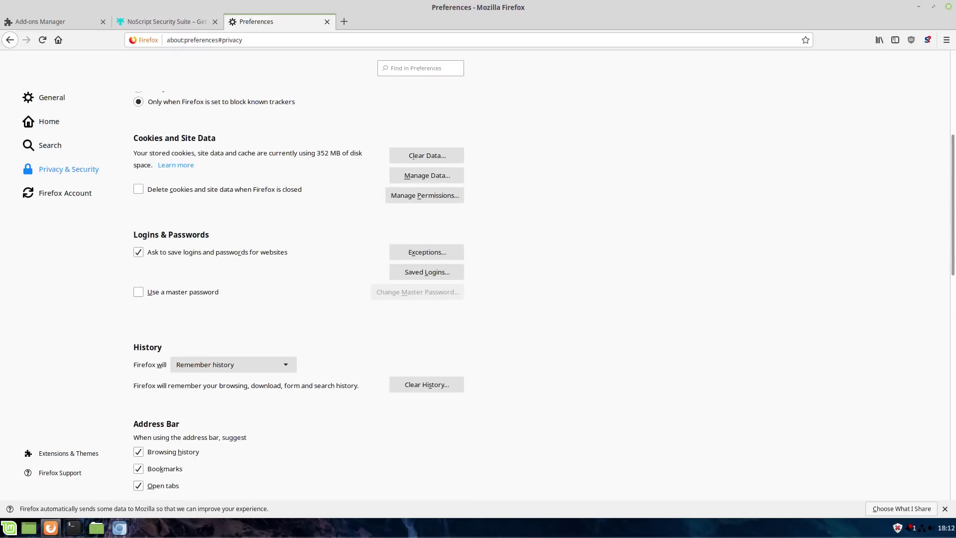
left_click(951, 7)
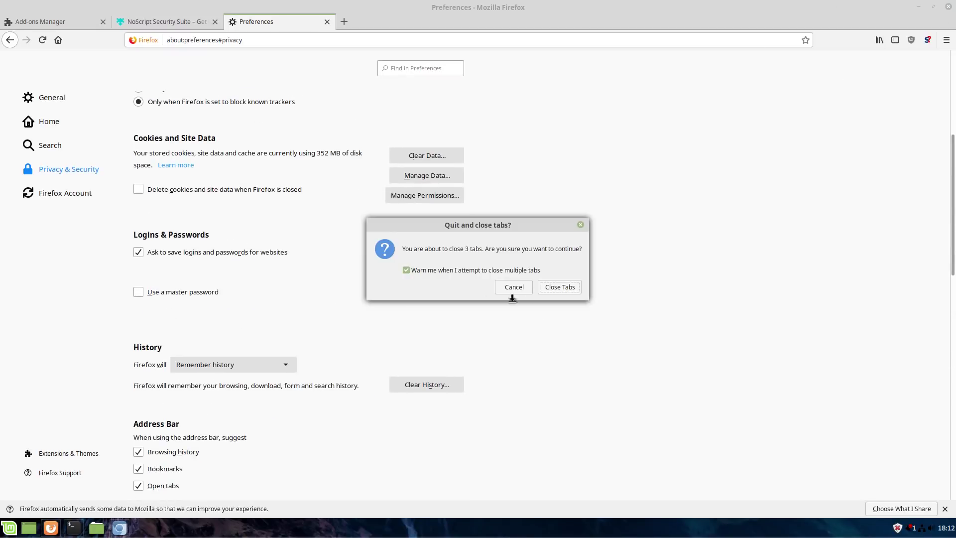
left_click(553, 285)
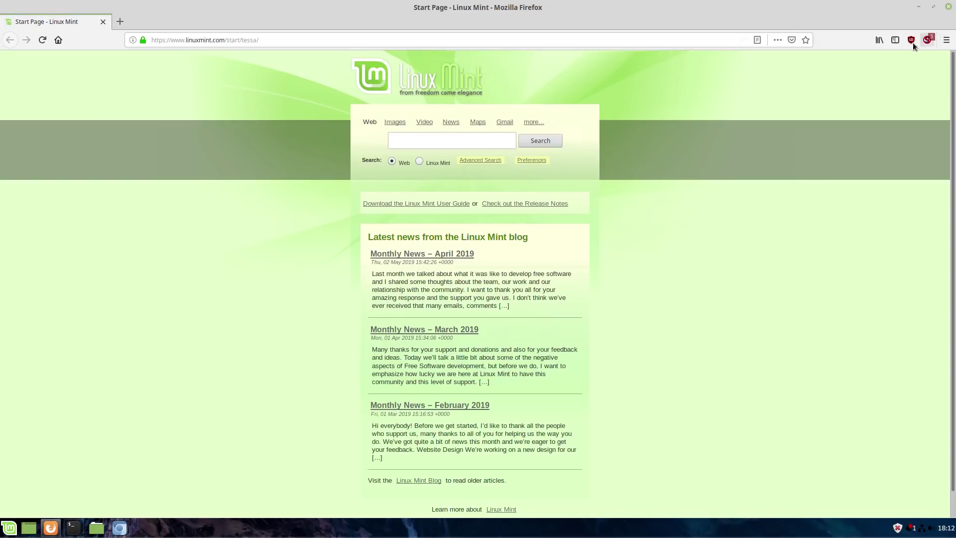
Step: Open the Add-ons Manager, search for extensions with "adblocker", and look through the results
left_click(946, 40)
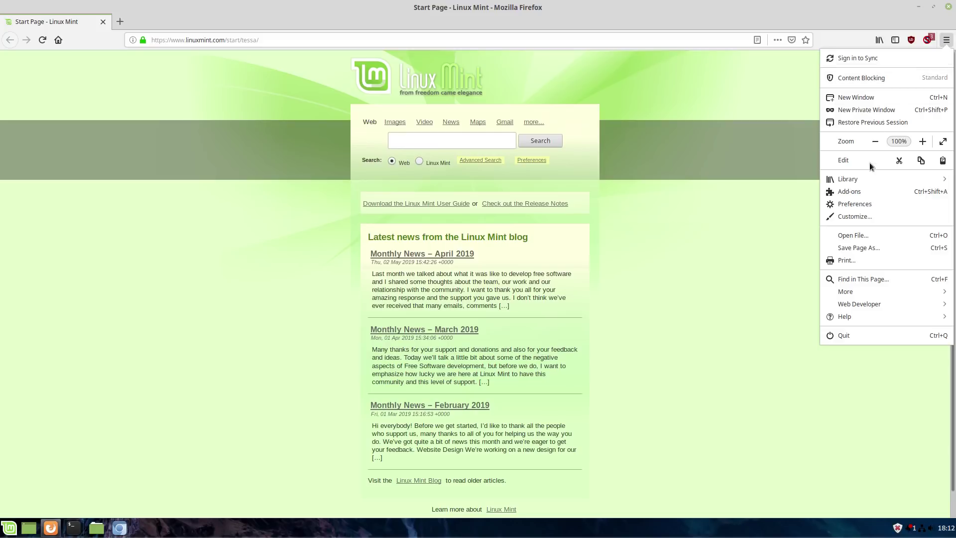
left_click(864, 190)
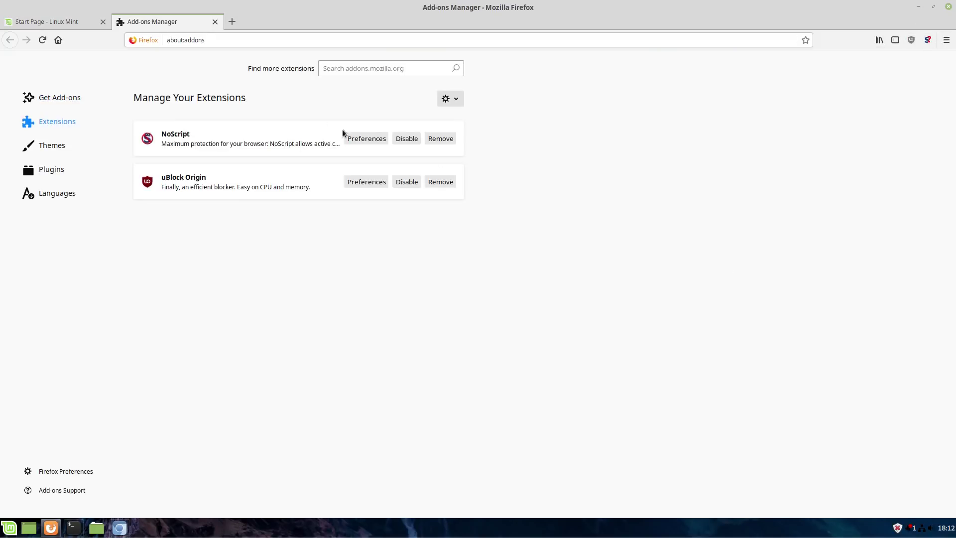
left_click(398, 69)
type("adblocker")
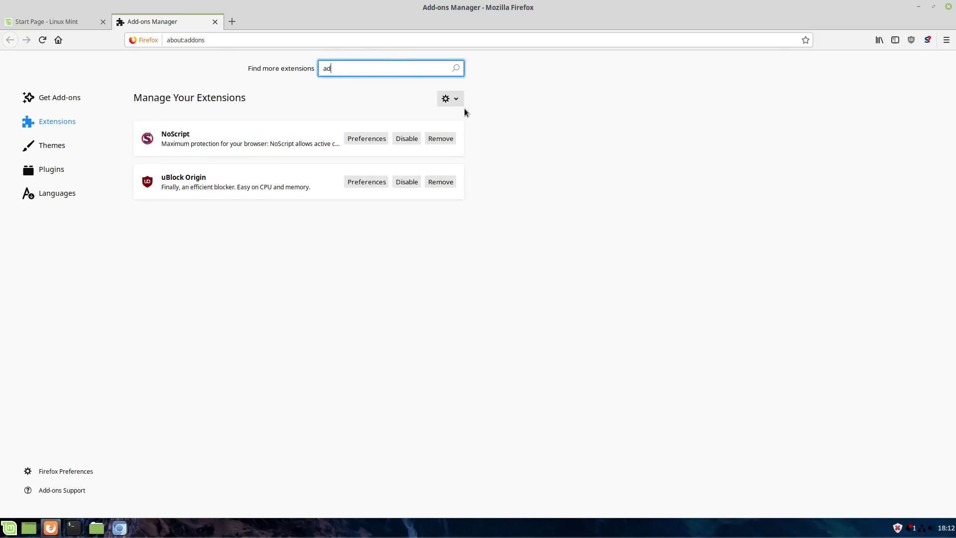
key("Return")
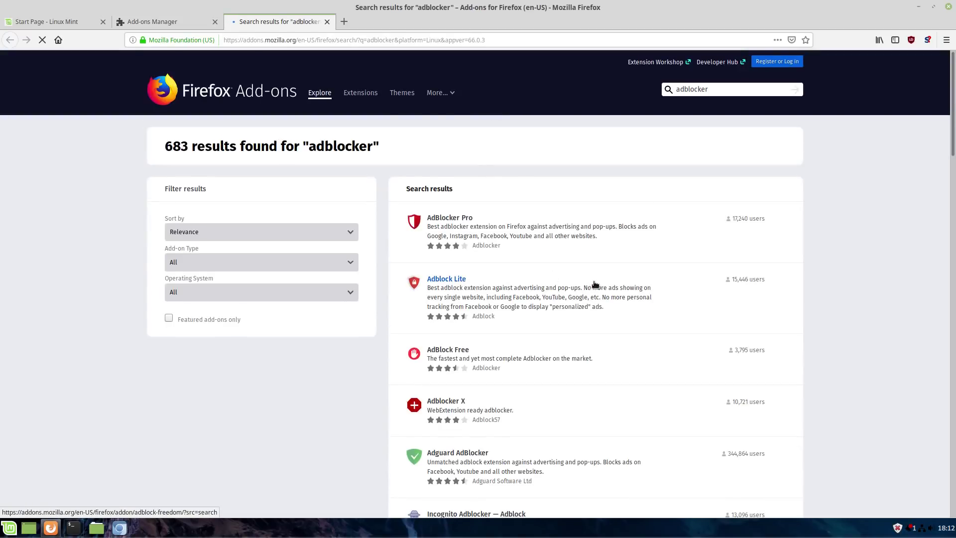
scroll(592, 283, "down", 5)
scroll(595, 278, "up", 5)
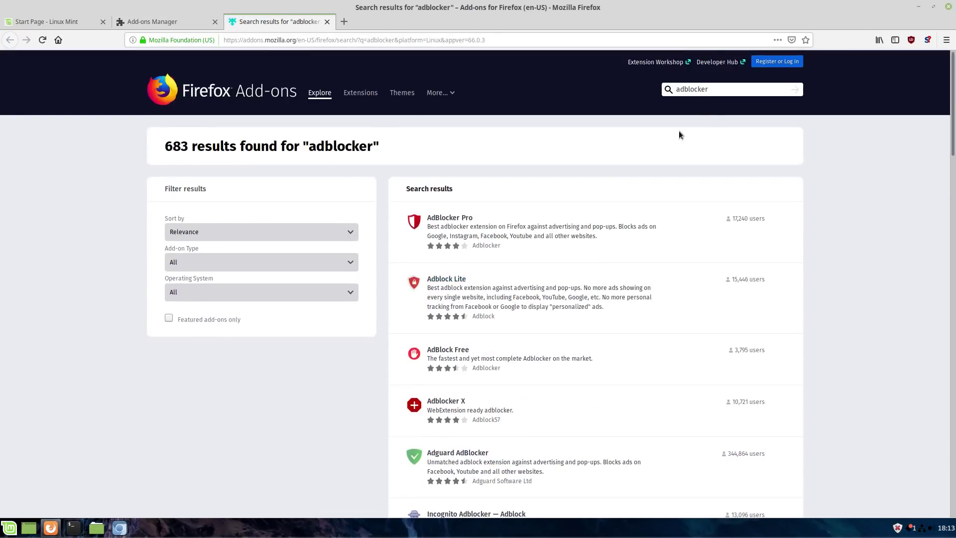
Step: Search the Firefox Add-ons site for "ipcheck" and install the IP Check extension, granting its requested permissions
double_click(724, 87)
key("BackSpace")
type("ipcheck")
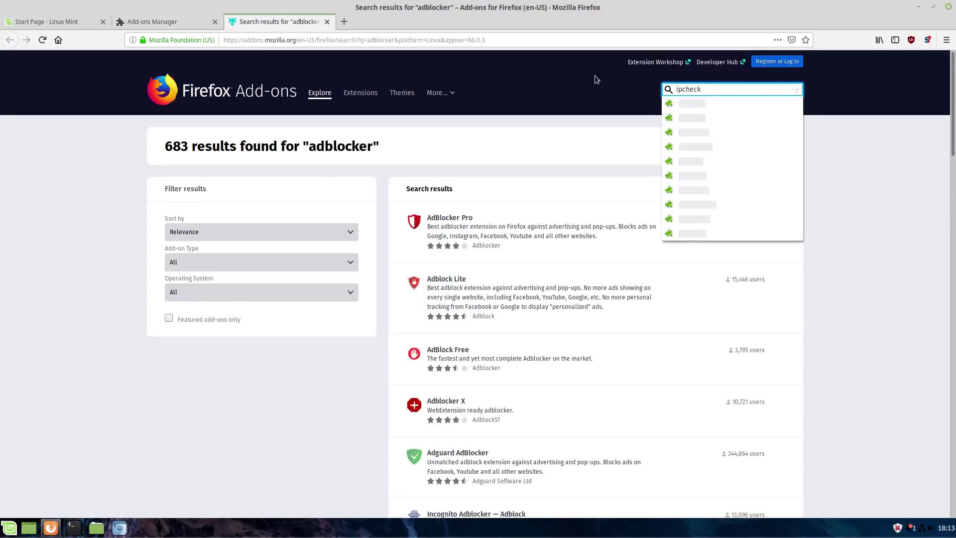
key("Return")
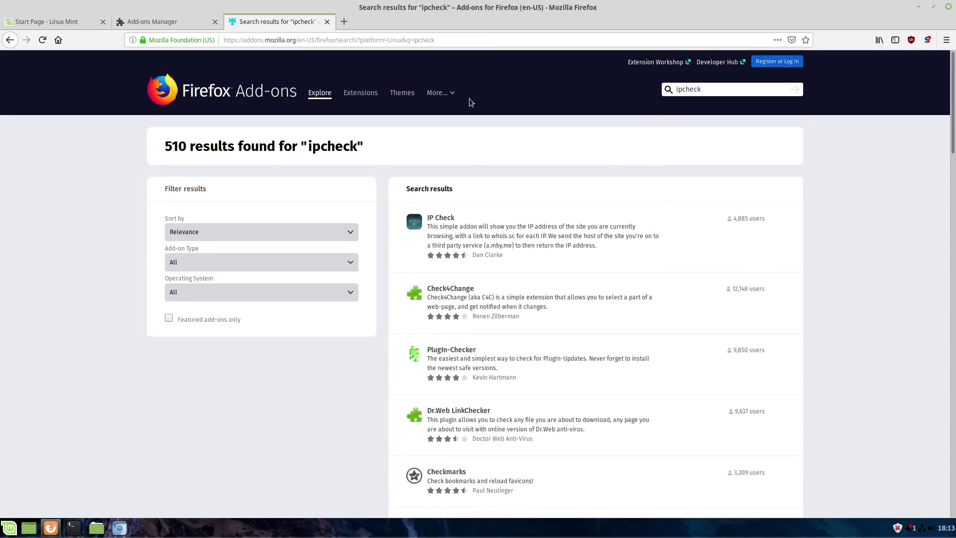
left_click(436, 223)
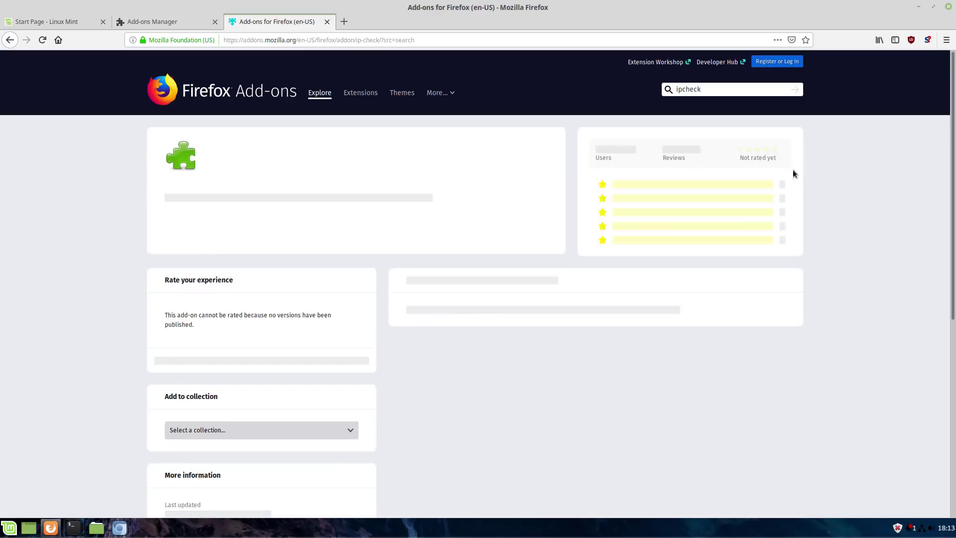
left_click(519, 262)
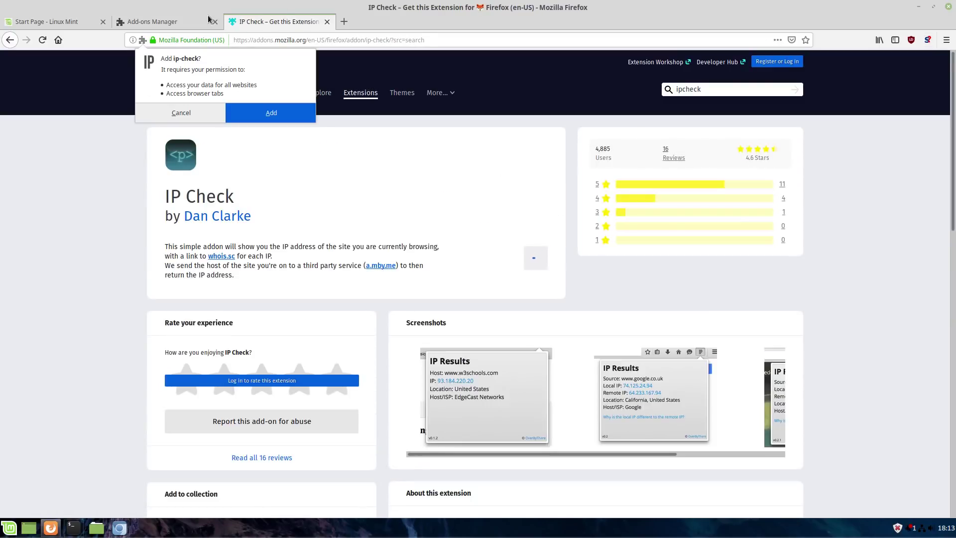
left_click(276, 111)
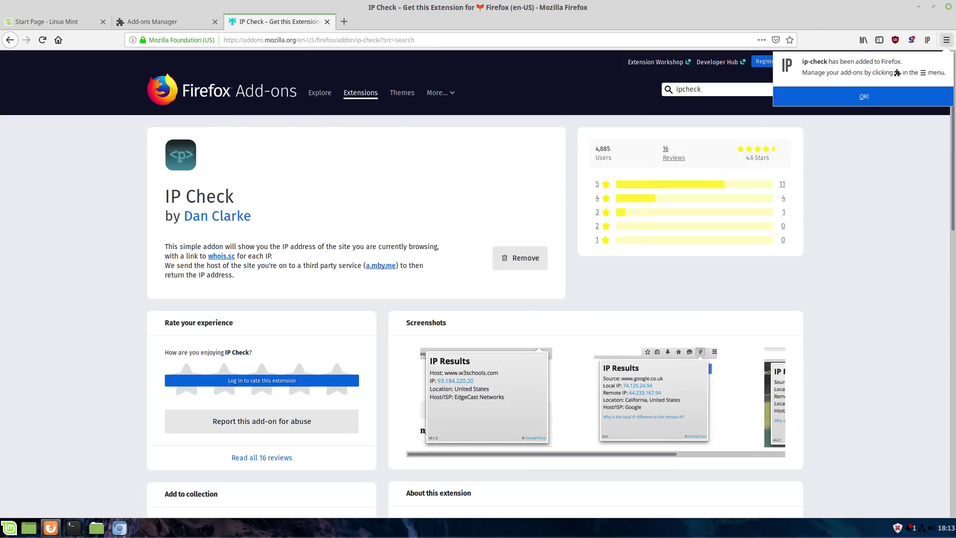
Step: Open the Privacy & Security preferences and review the Firefox Data Collection and Use settings
left_click(947, 40)
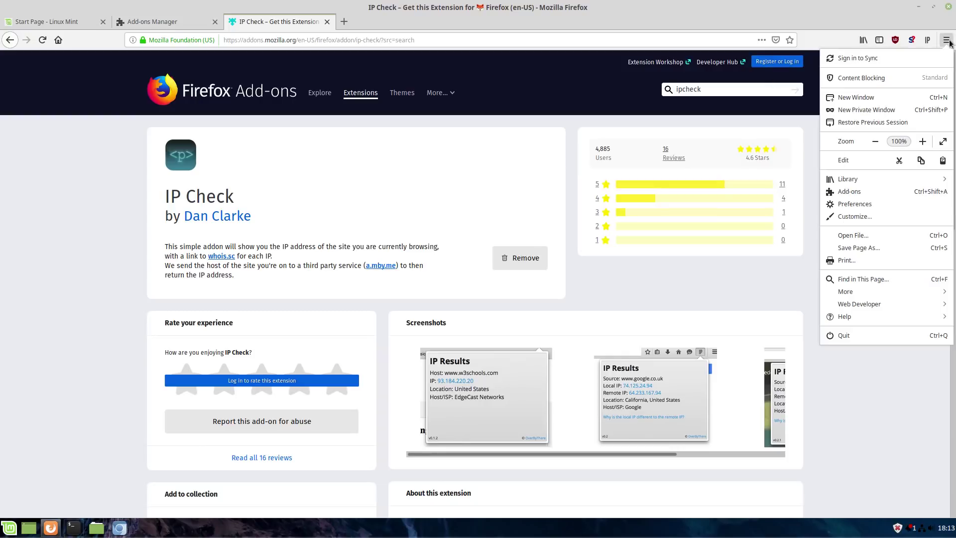
left_click(860, 205)
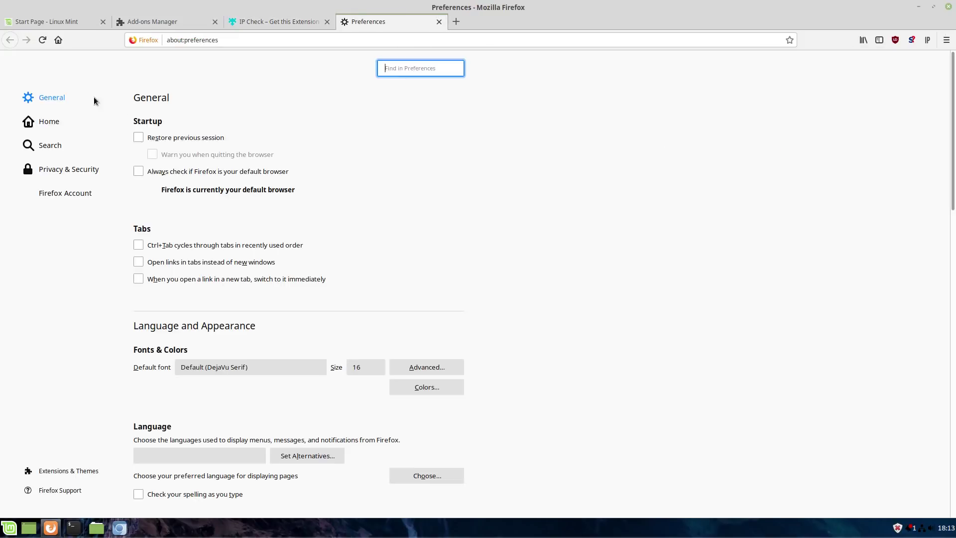
left_click(71, 179)
scroll(308, 224, "down", 15)
scroll(283, 258, "down", 5)
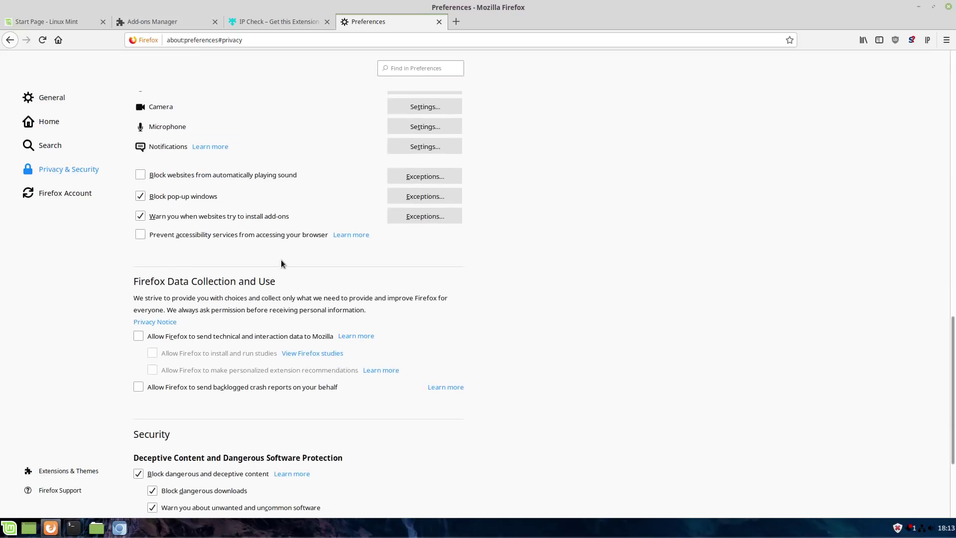